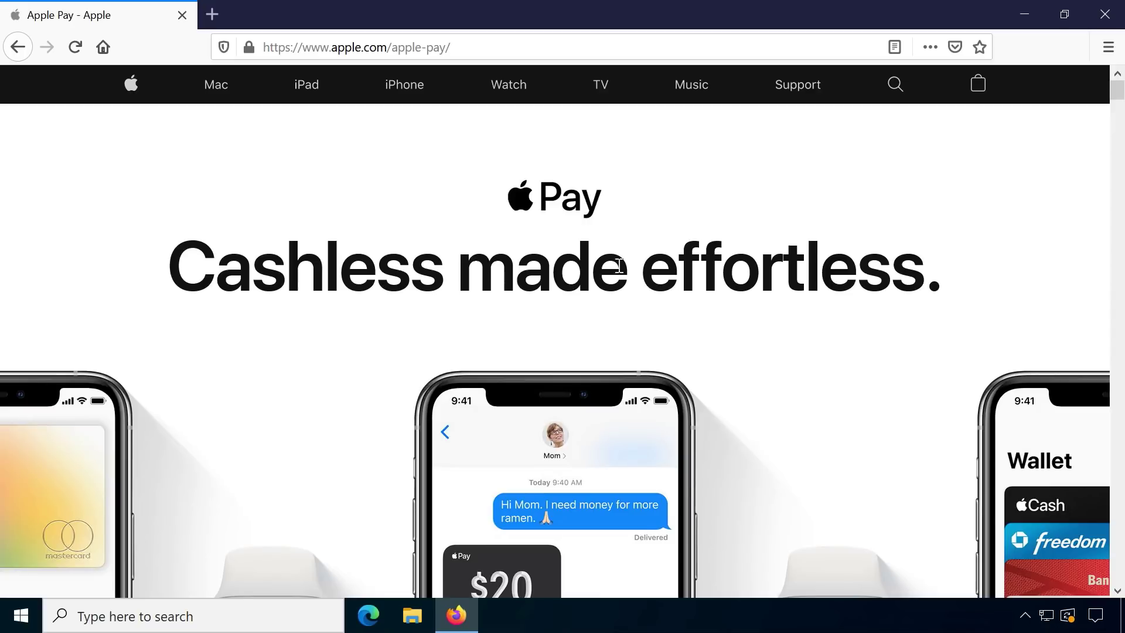
scroll(529, 323, down, 3)
scroll(632, 324, down, 4)
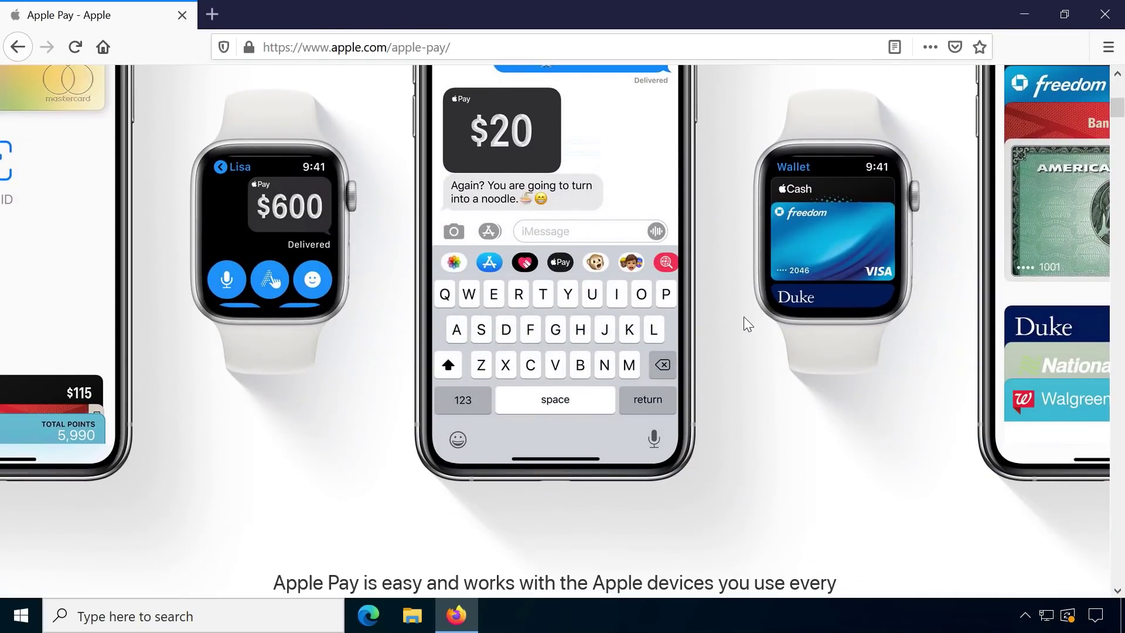
scroll(744, 317, down, 4)
scroll(749, 325, down, 6)
scroll(758, 330, down, 3)
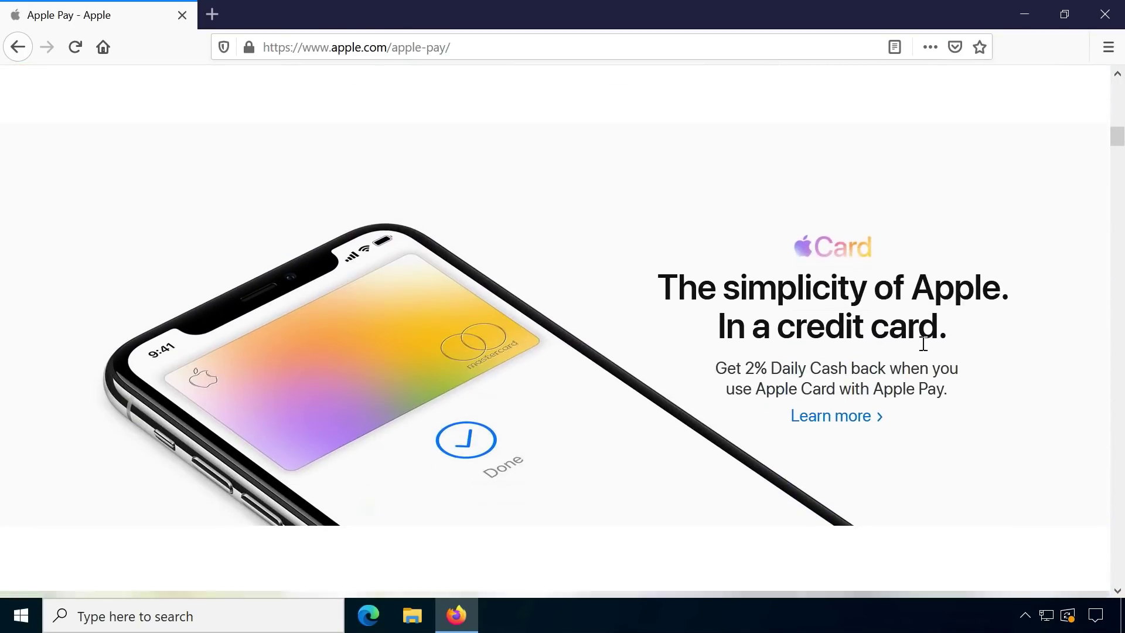
scroll(923, 348, down, 2)
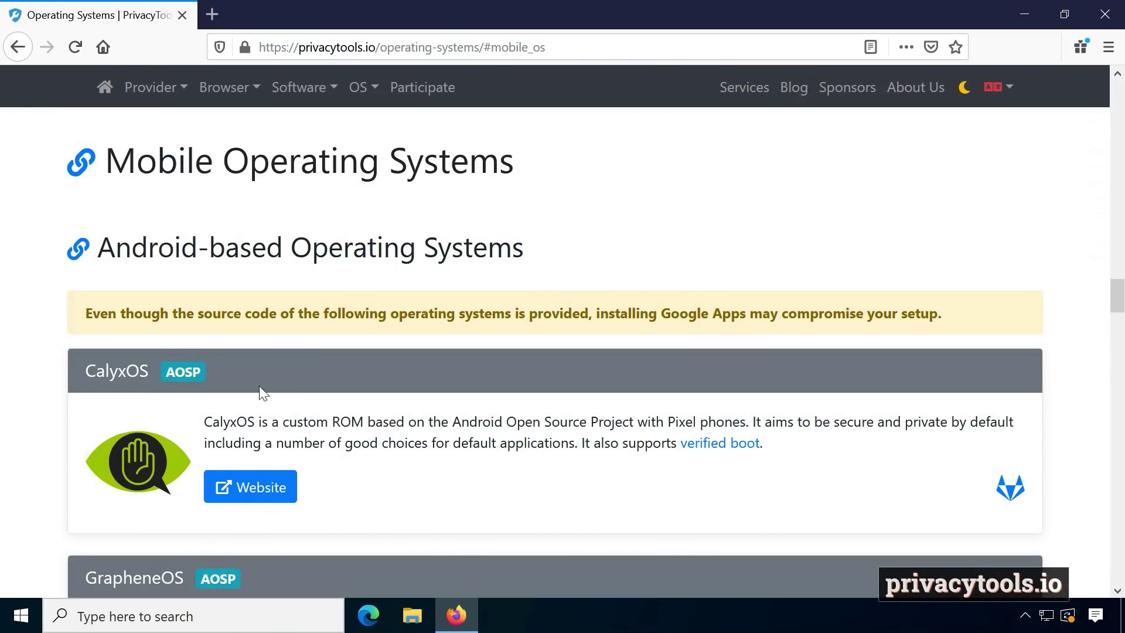
scroll(402, 378, down, 2)
scroll(404, 356, down, 2)
scroll(387, 347, down, 1)
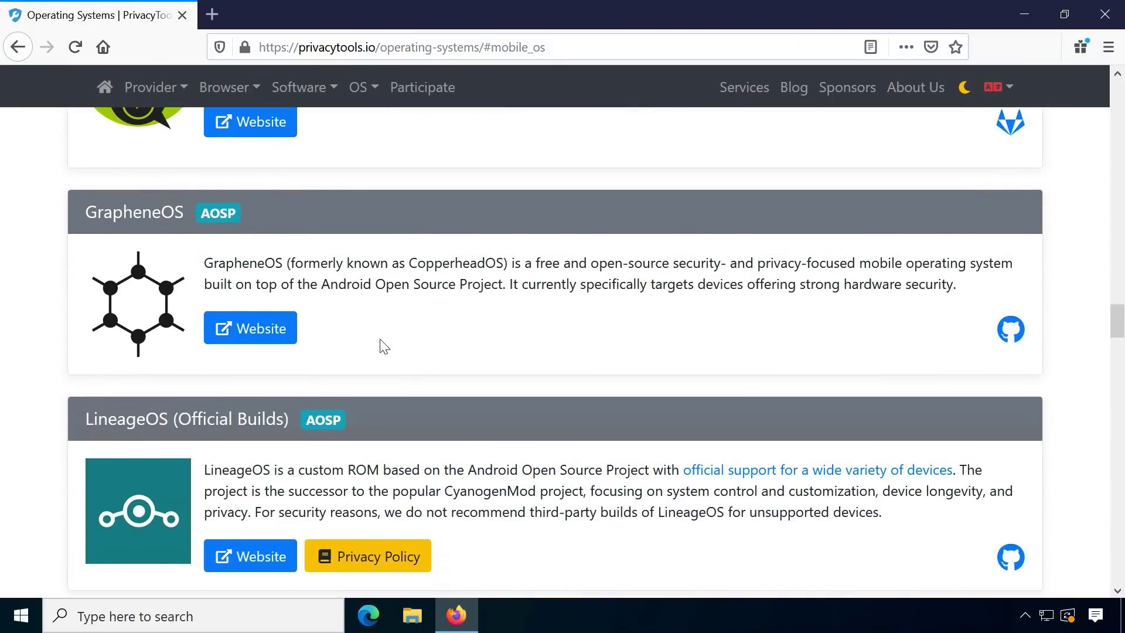
scroll(392, 331, down, 2)
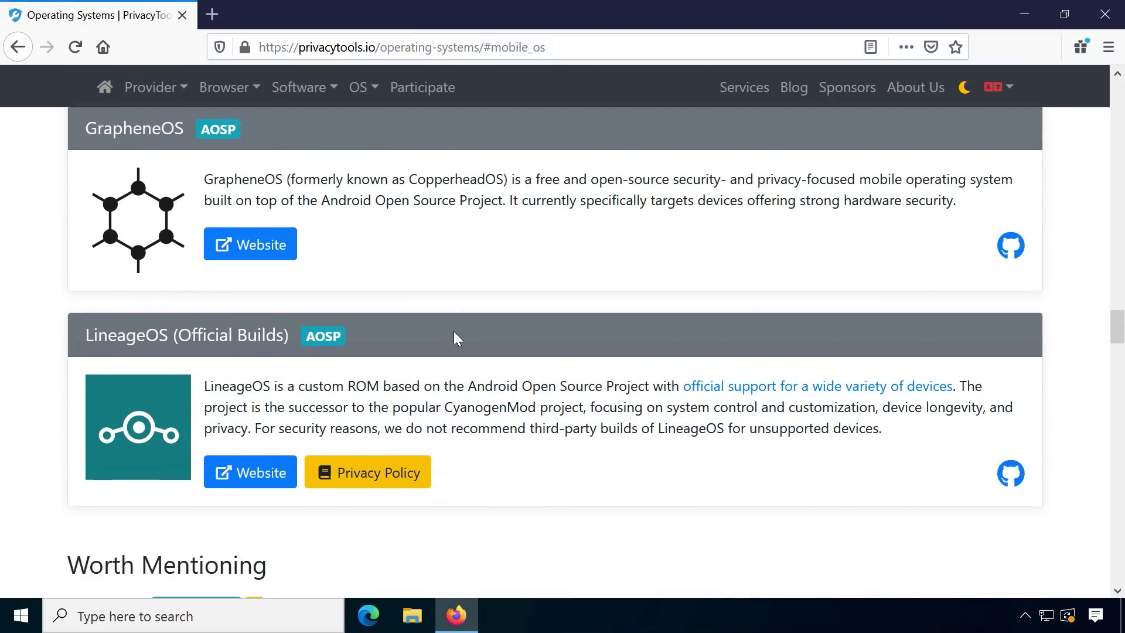
scroll(448, 334, down, 2)
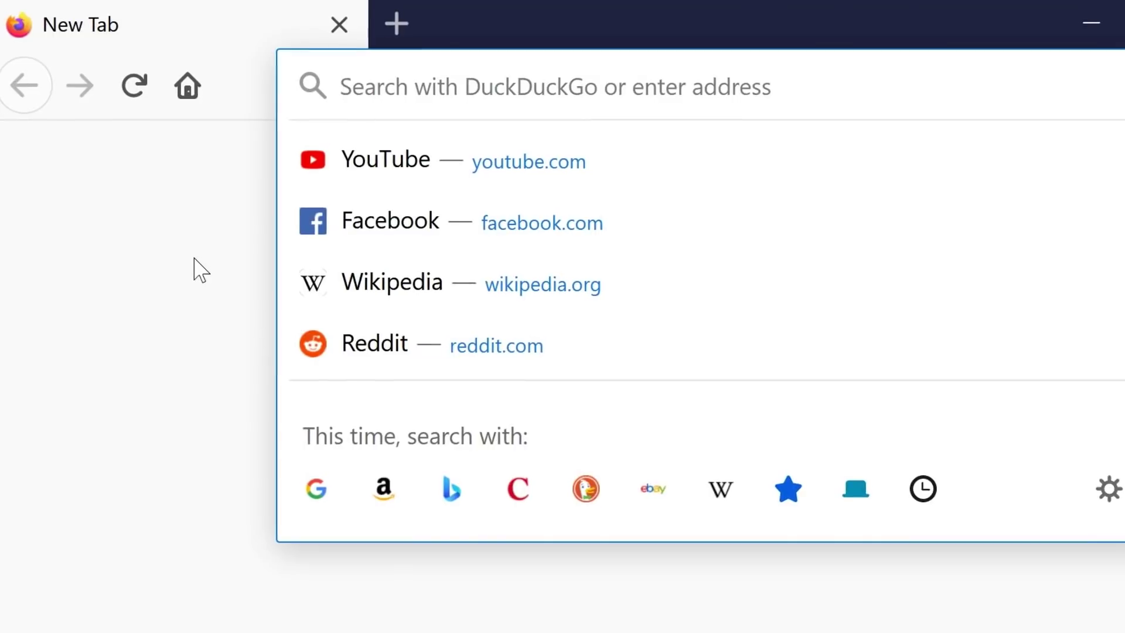
text(jailbreak )
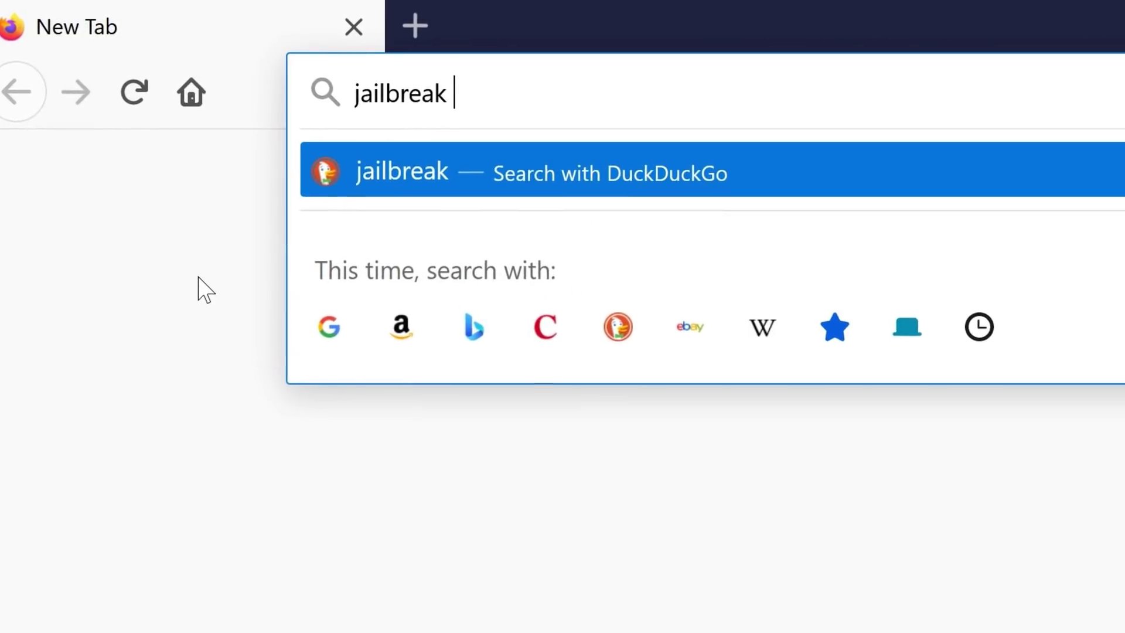
text(privacy t)
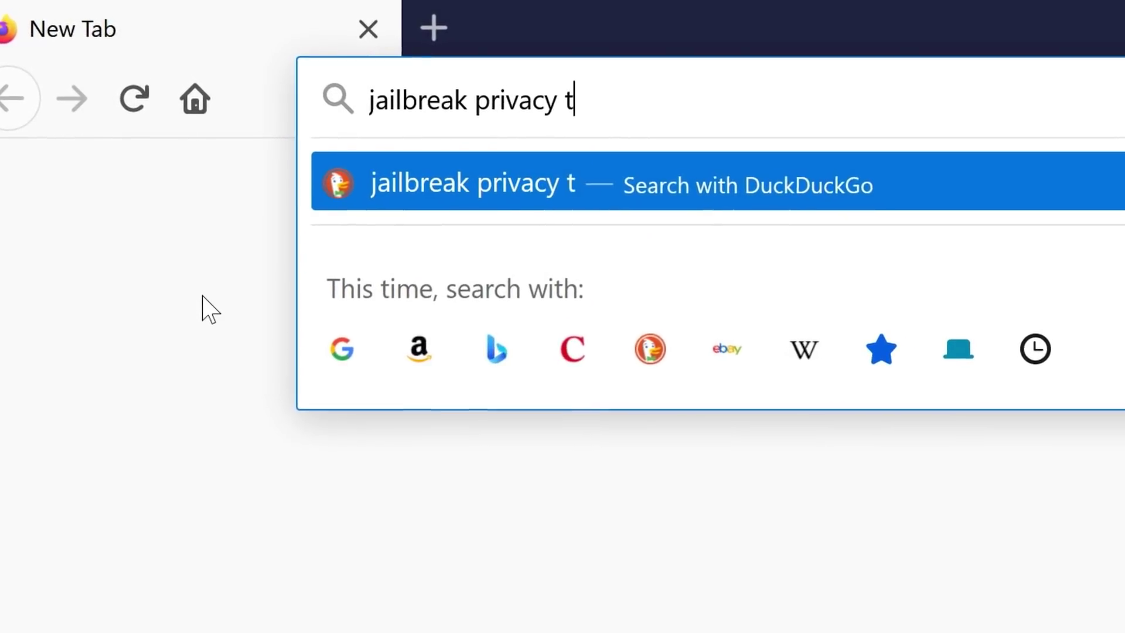
text(weaks)
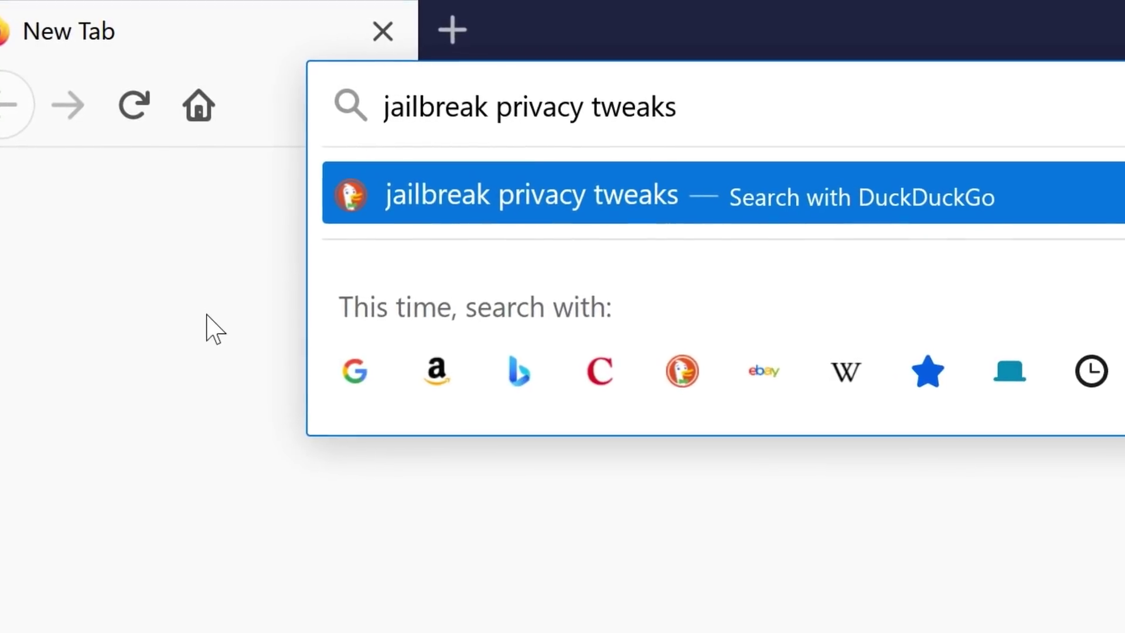